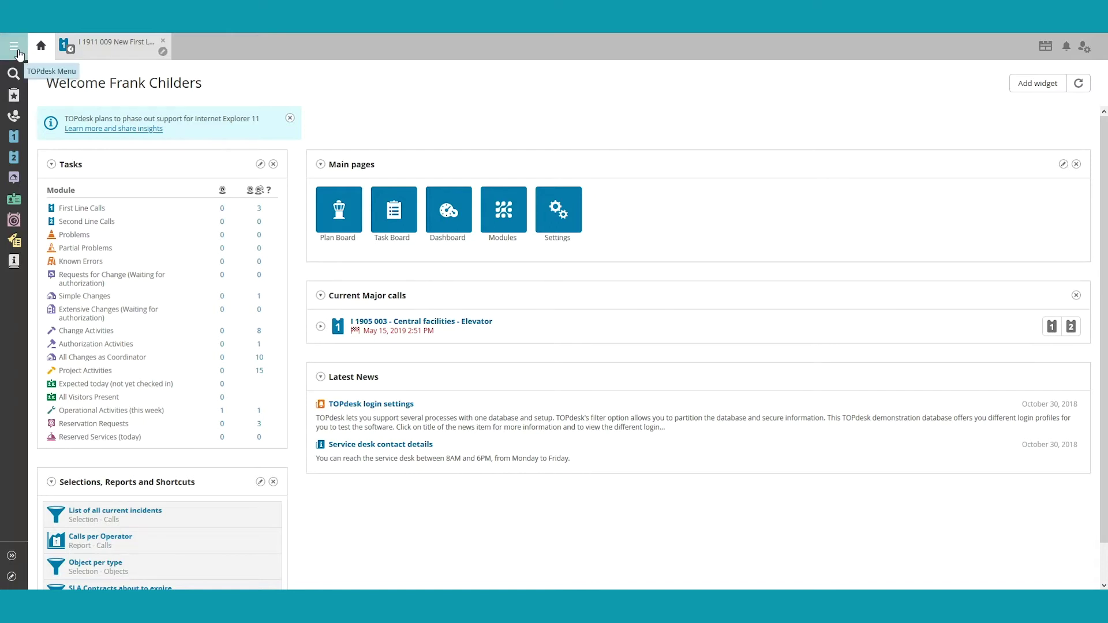
Open System Settings from the TOPdesk main menu
left_click(19, 52)
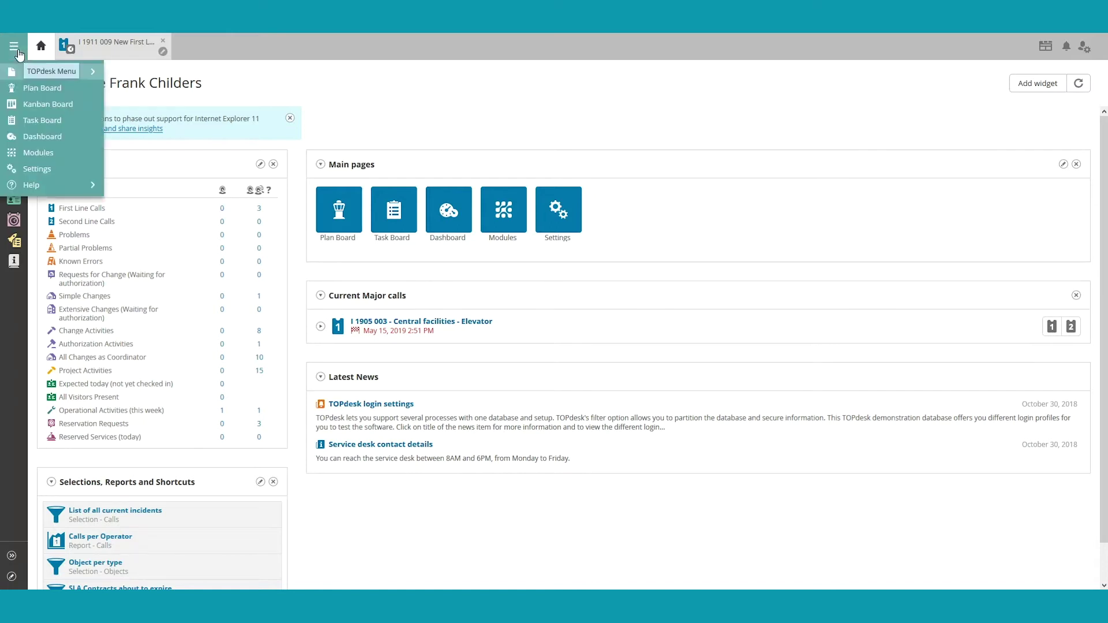
left_click(55, 172)
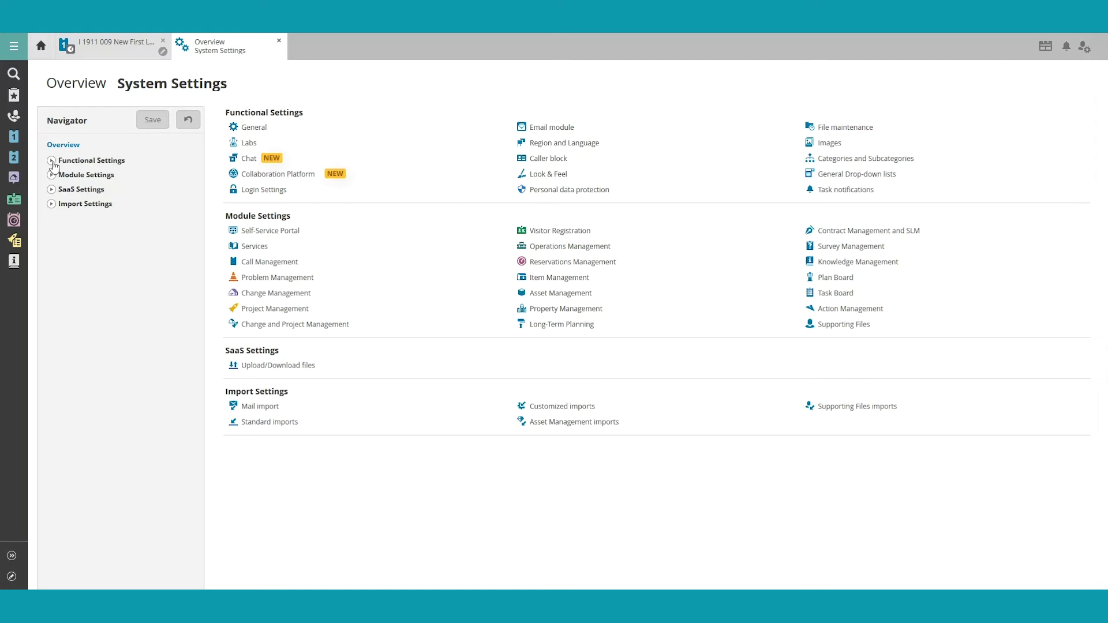
Go to Functional Settings > General Drop-down lists > Reason for archiving
left_click(52, 161)
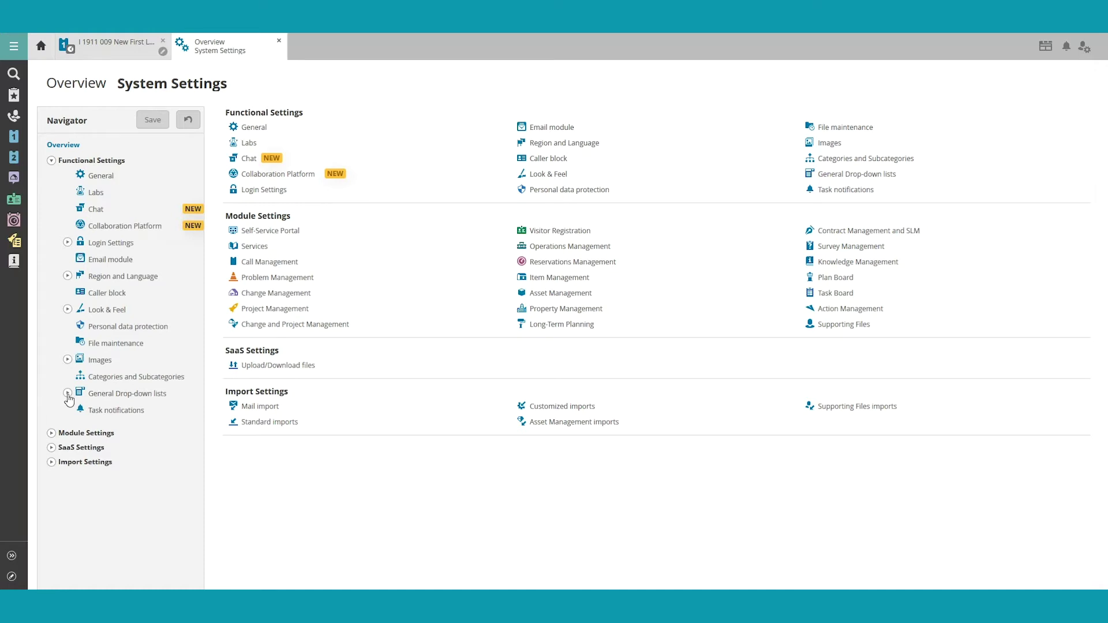
left_click(68, 394)
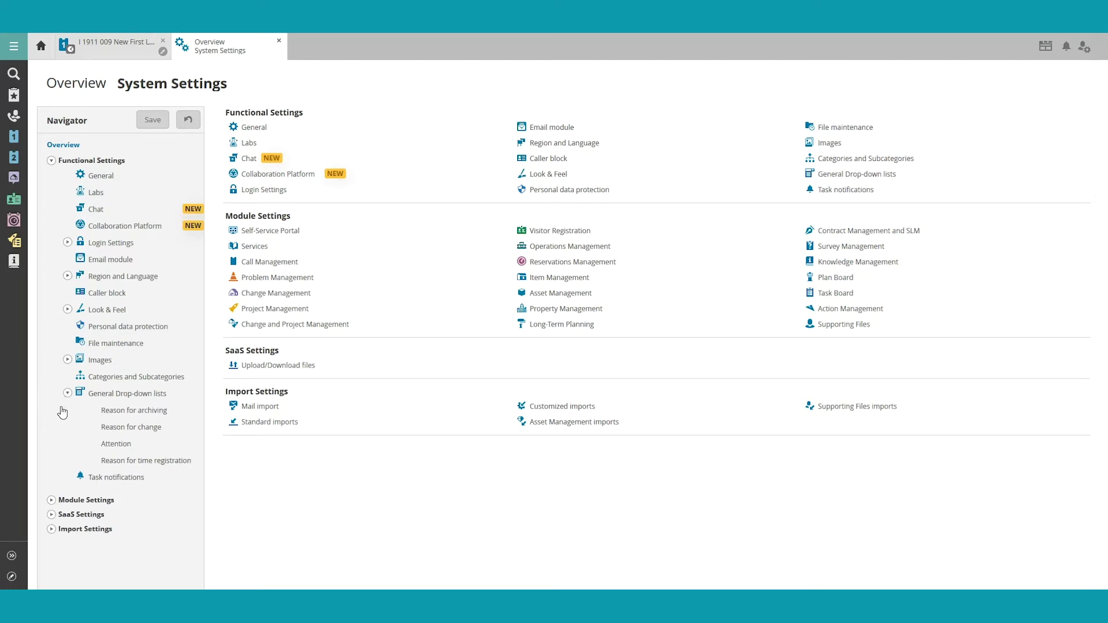
left_click(112, 415)
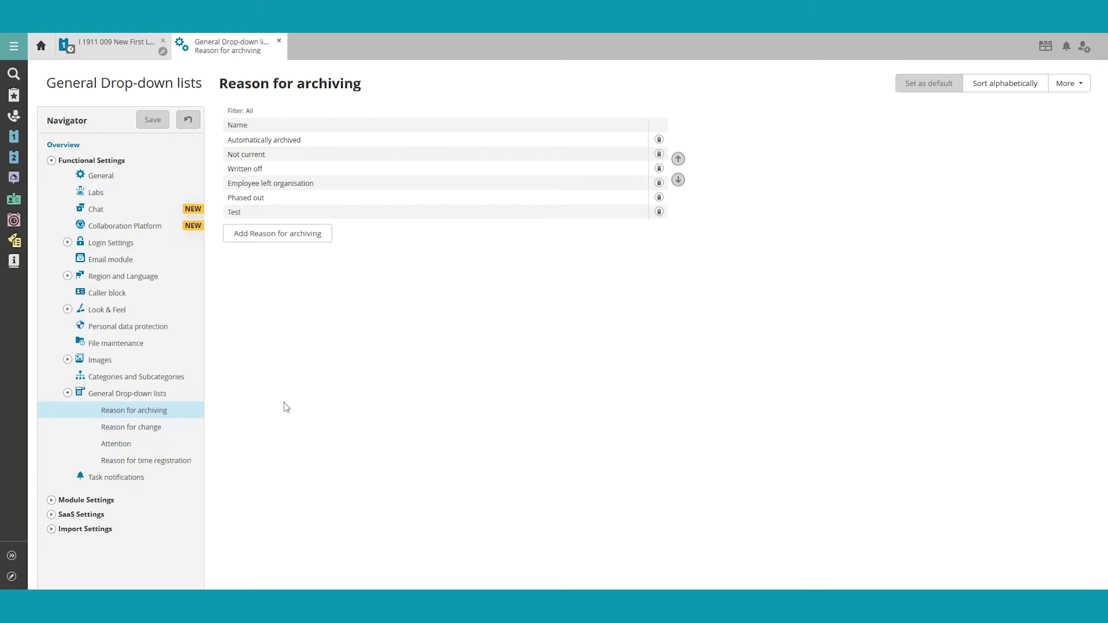
Add 'No reason' as a seventh archiving reason and save the list
left_click(320, 237)
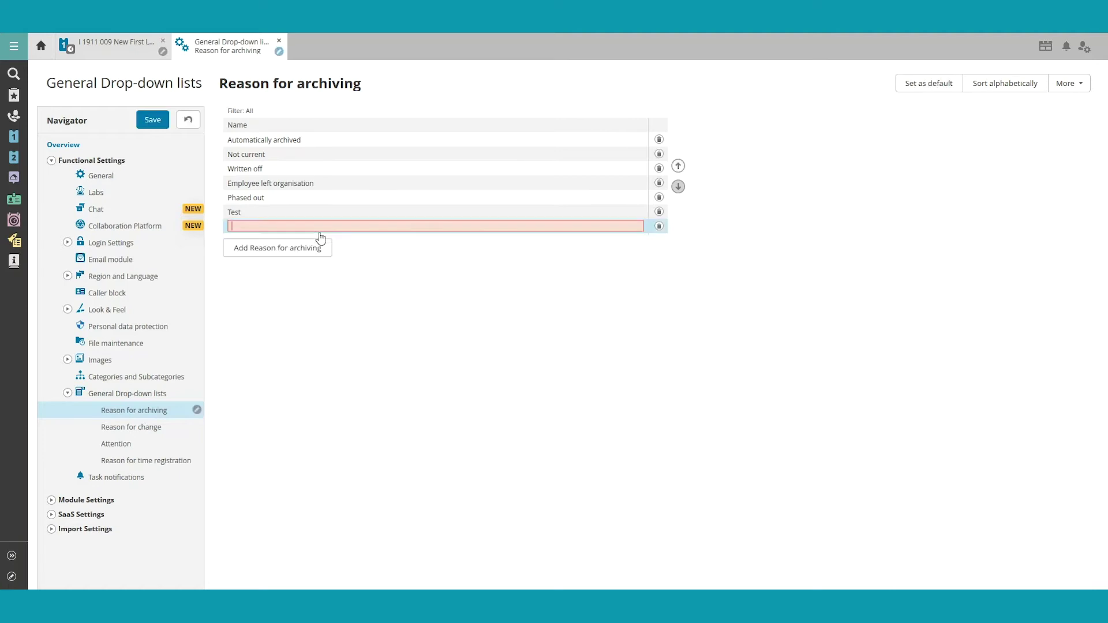
type("N")
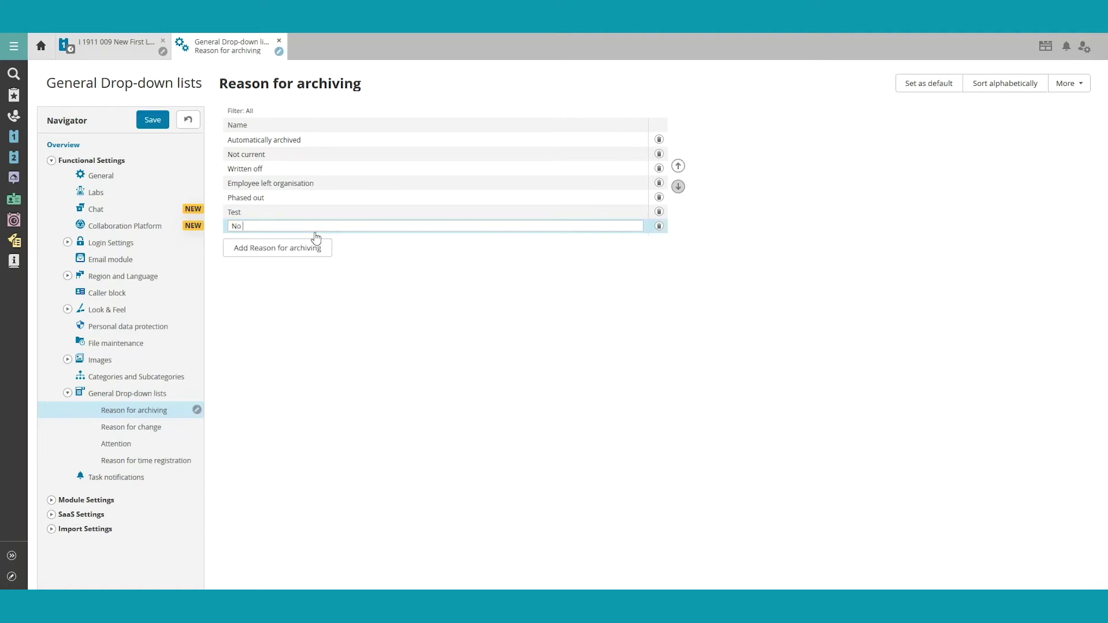
type("on")
key("Return")
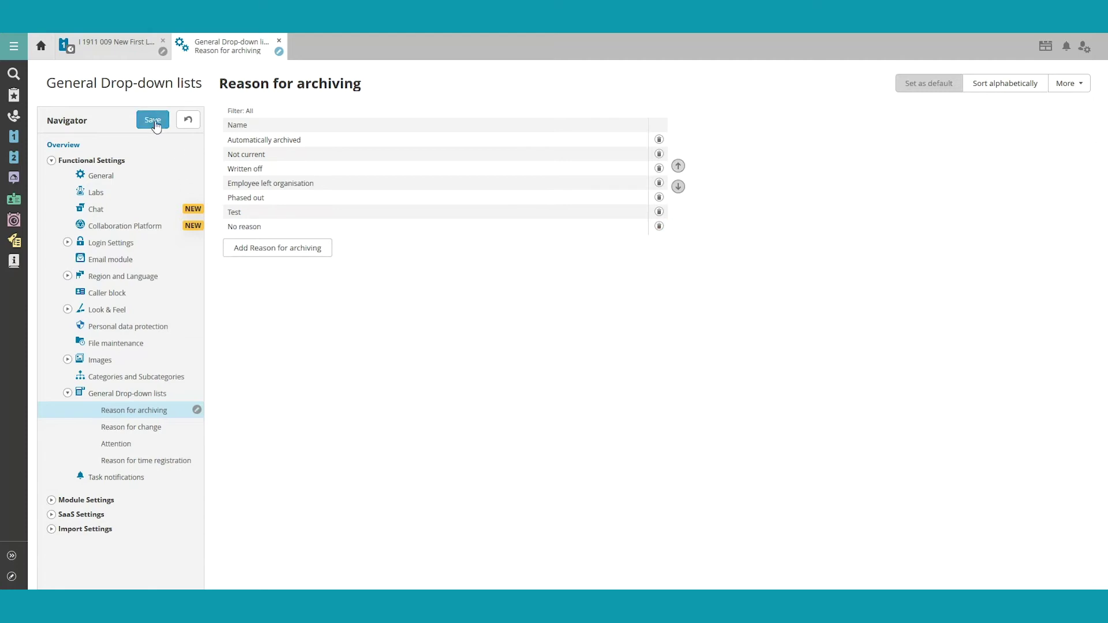
left_click(153, 120)
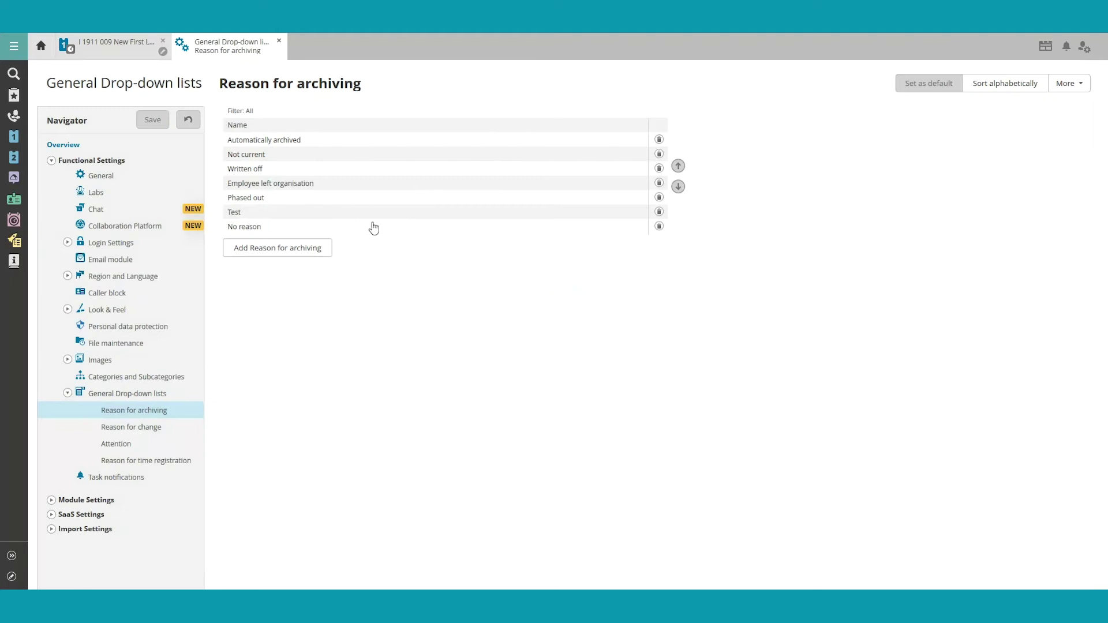
Move 'No reason' up and back down to sit between Phased out and Test
left_click(404, 231)
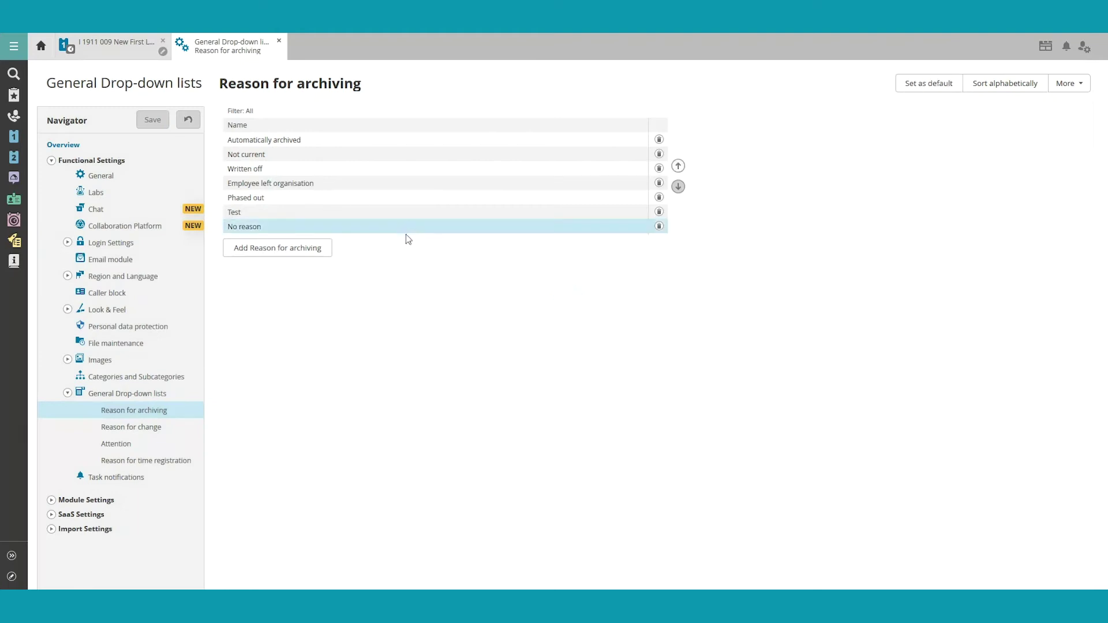
left_click(678, 167)
left_click(678, 166)
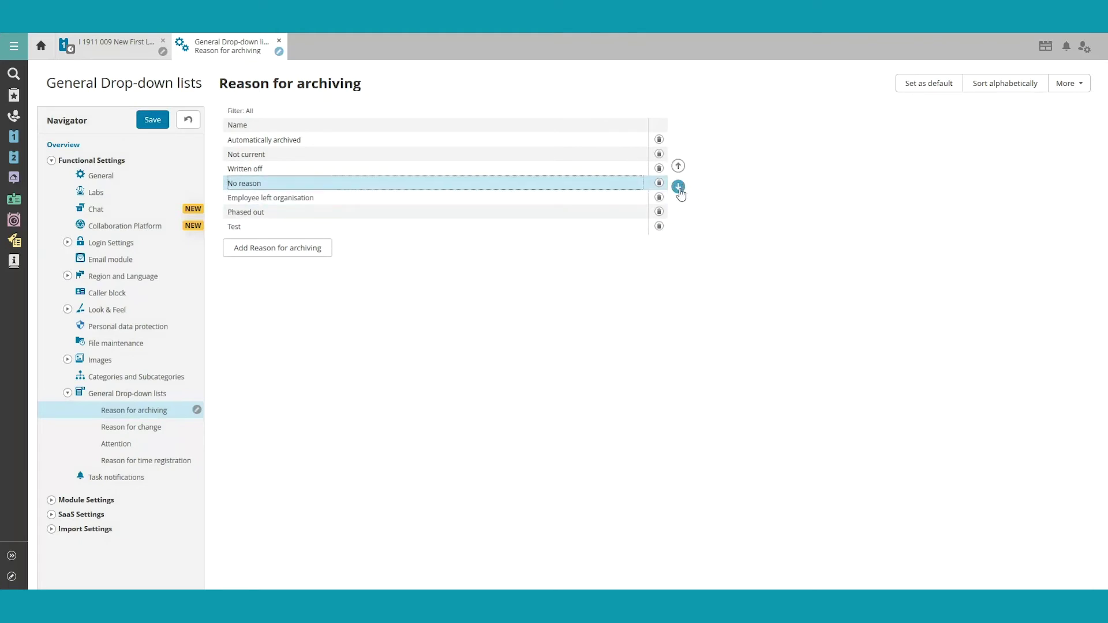
left_click(678, 187)
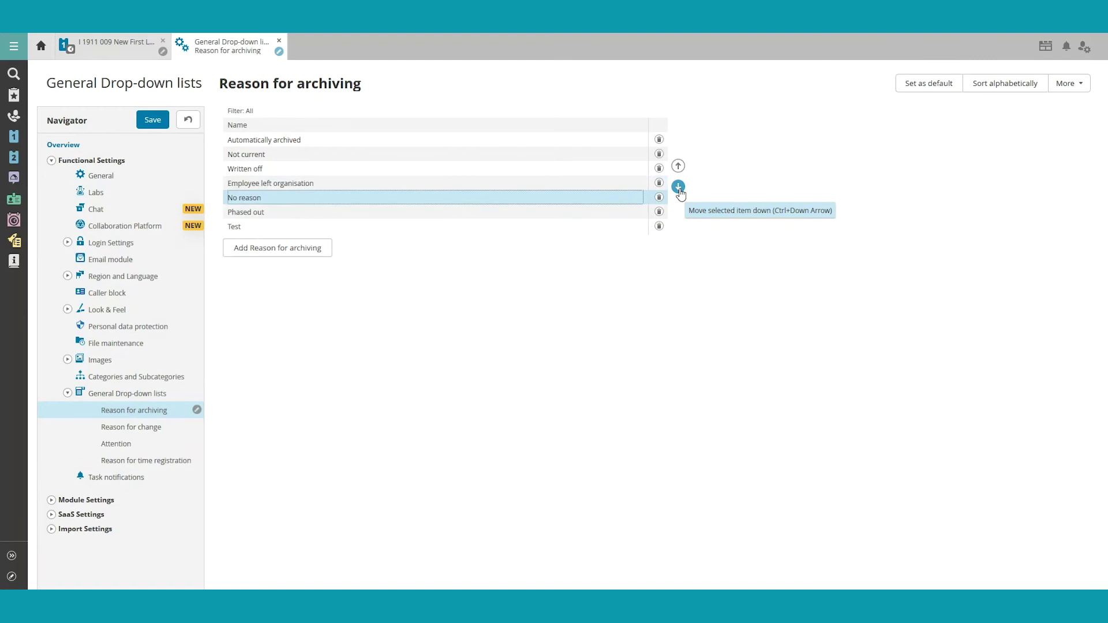
left_click(678, 187)
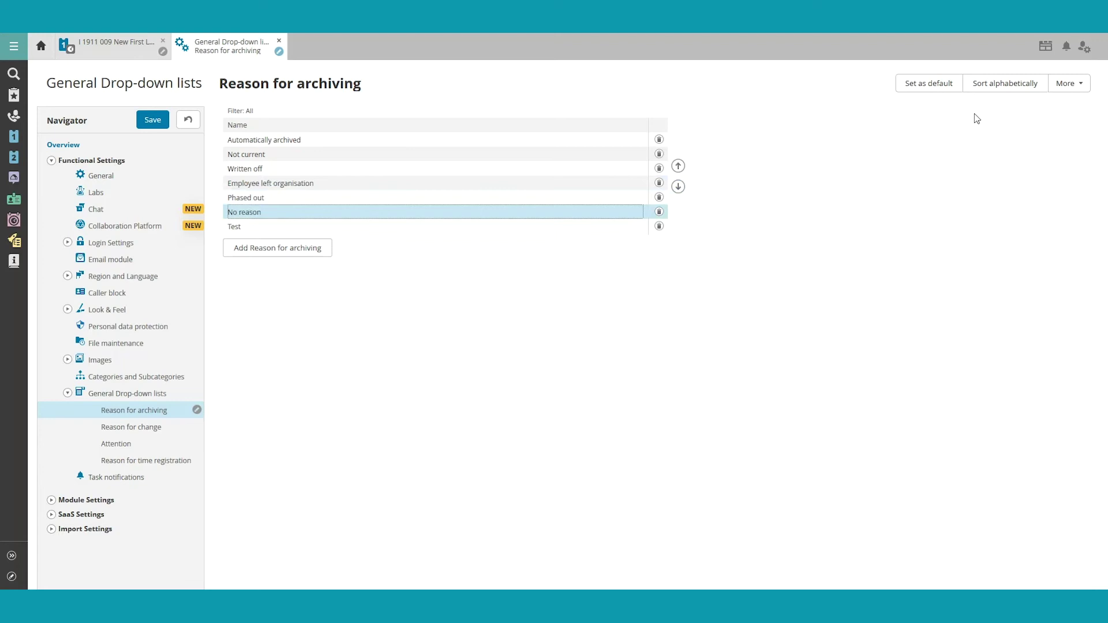
Sort the archiving reasons alphabetically and mark 'No reason' as the default
left_click(1005, 83)
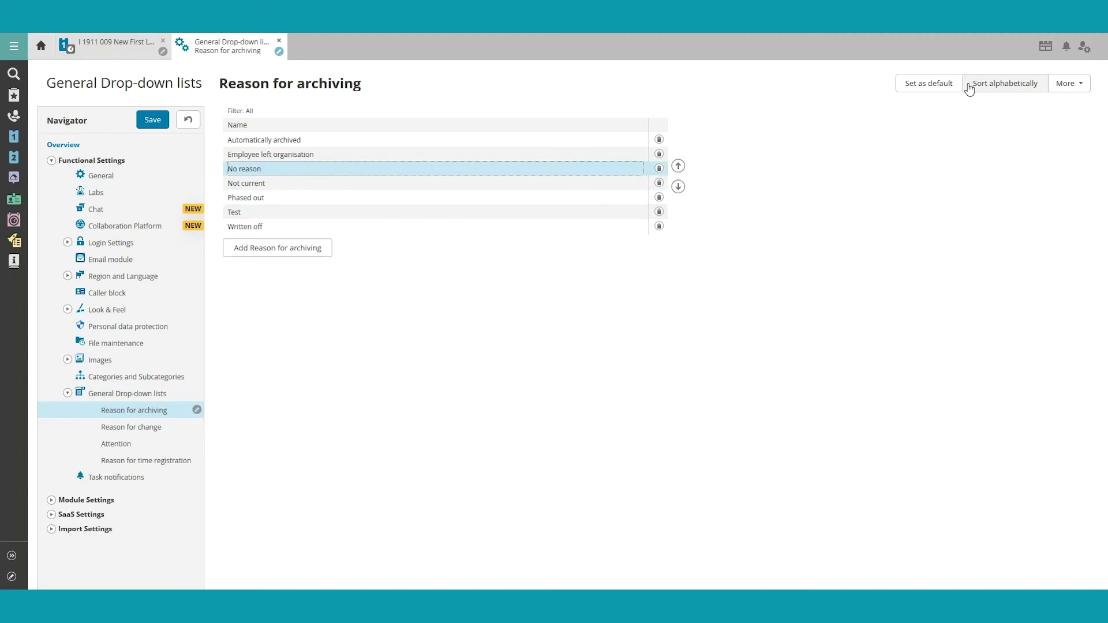
left_click(936, 88)
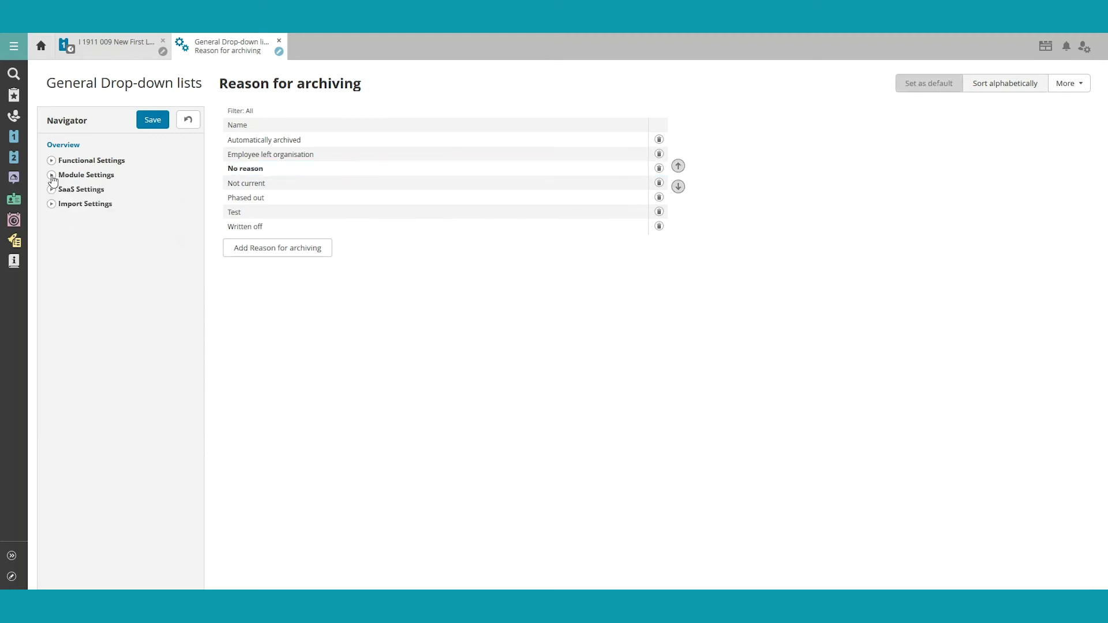
left_click(52, 175)
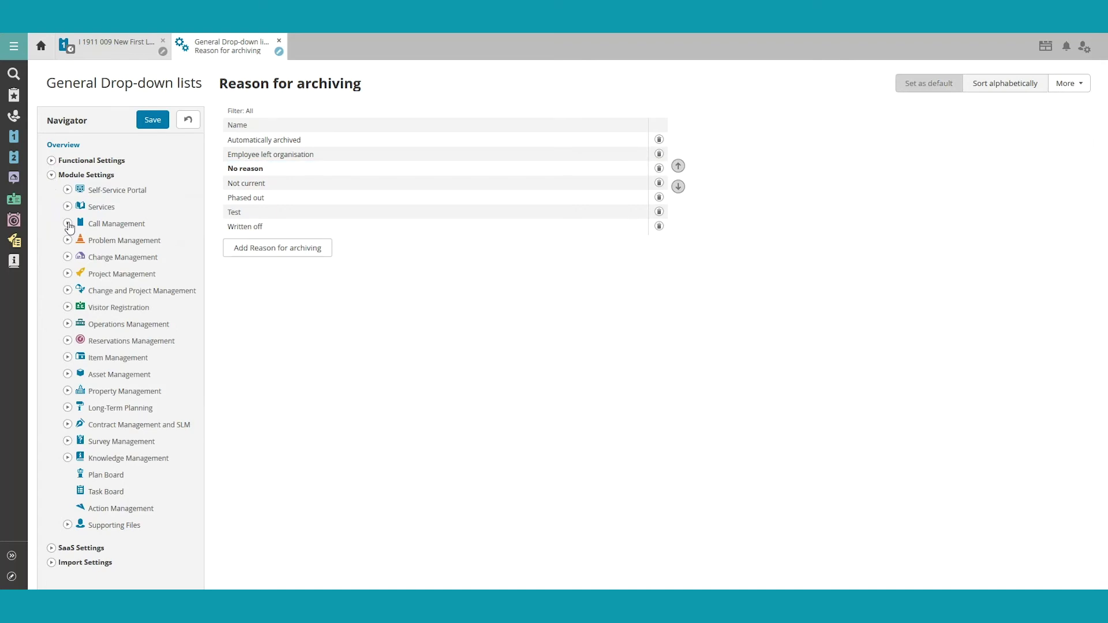
Go to Module Settings > Call Management > Drop-down lists > Entry, where Telephone is default
left_click(68, 223)
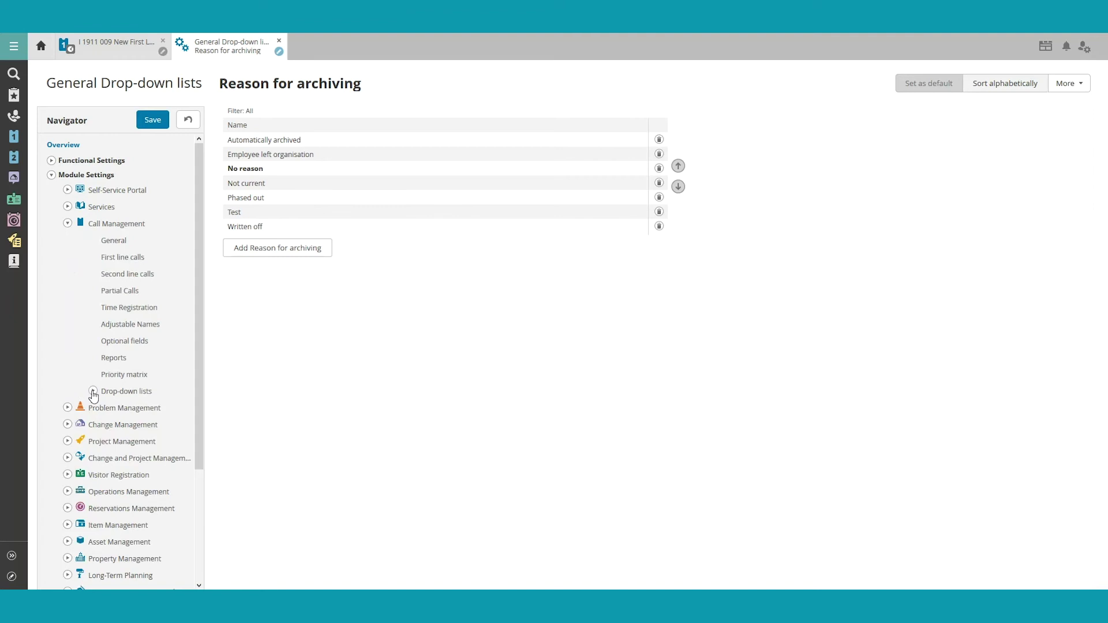
left_click(93, 391)
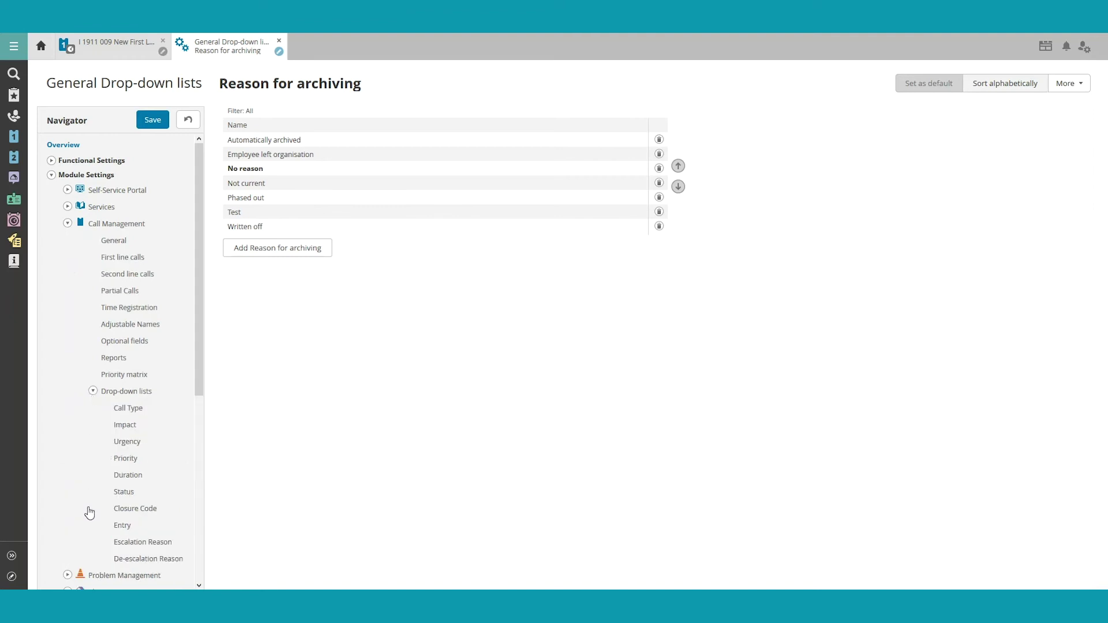
left_click(118, 529)
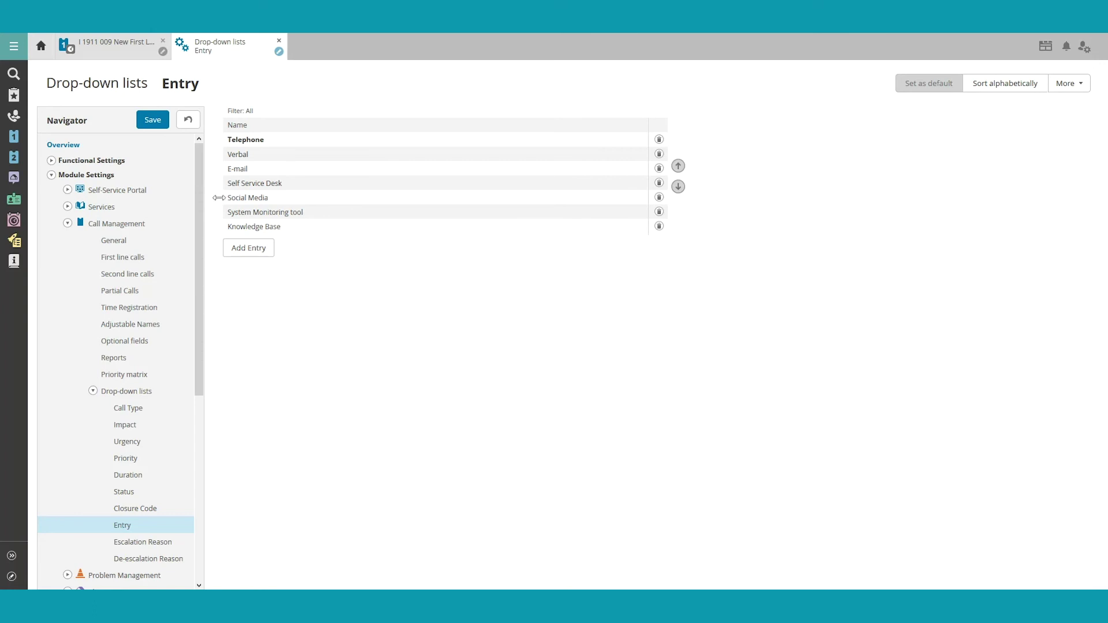
left_click(232, 142)
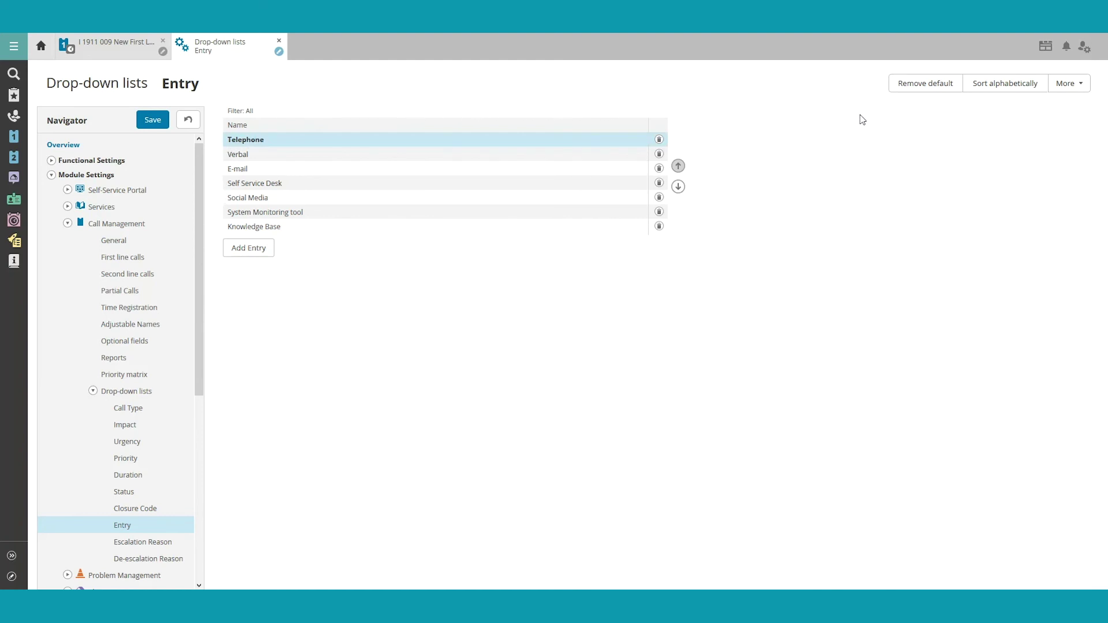
left_click(926, 84)
left_click(925, 83)
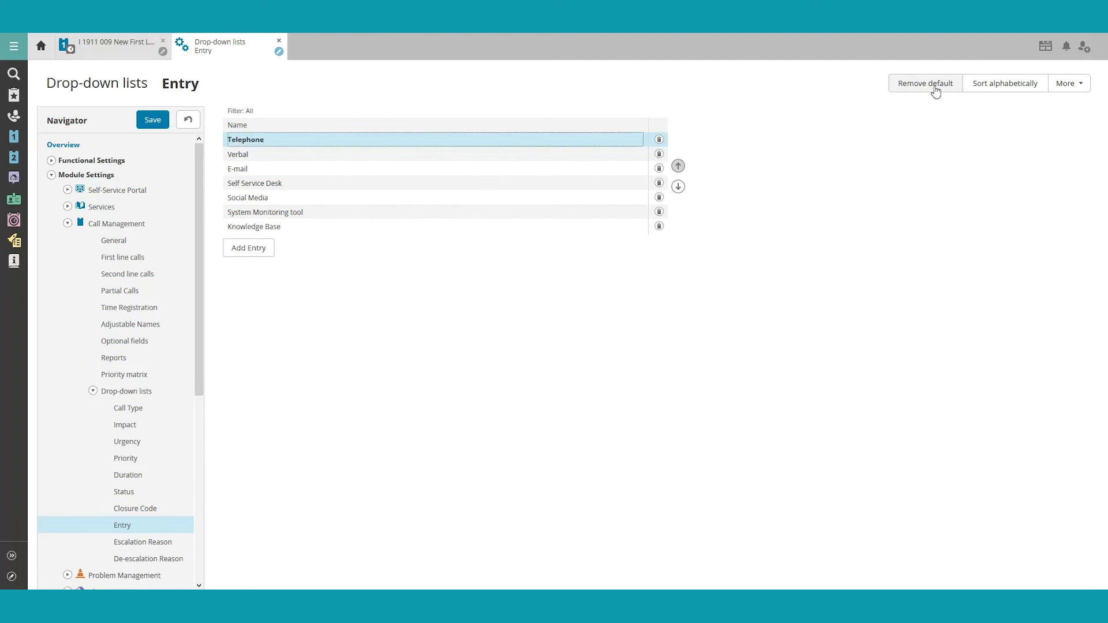
left_click(935, 90)
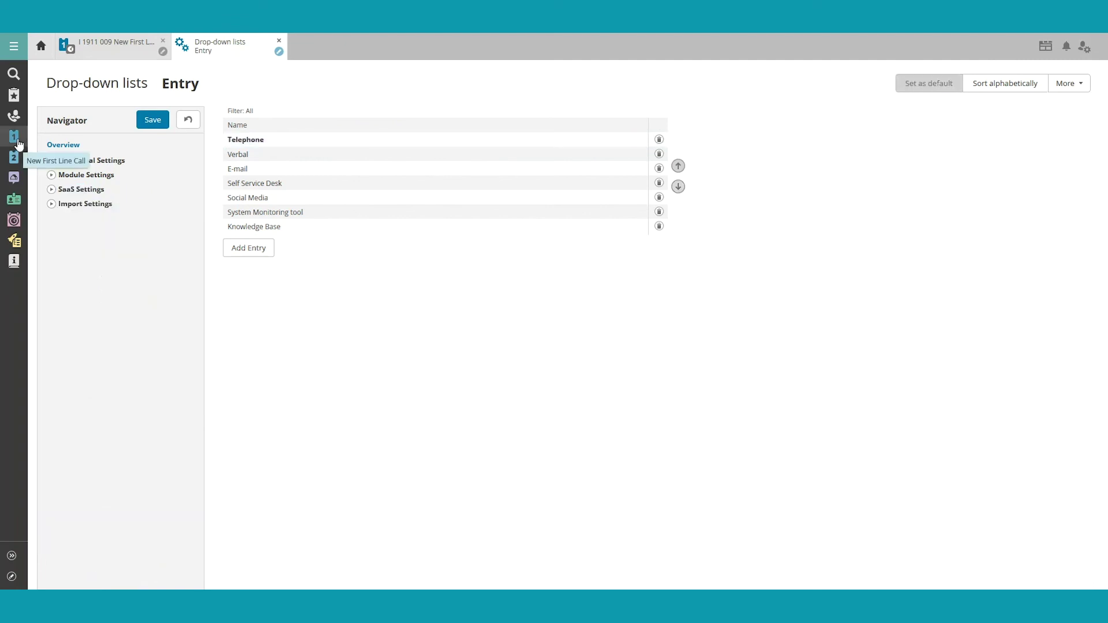
Start new first line call I 1911 010, with Entry prefilled as Telephone
left_click(14, 139)
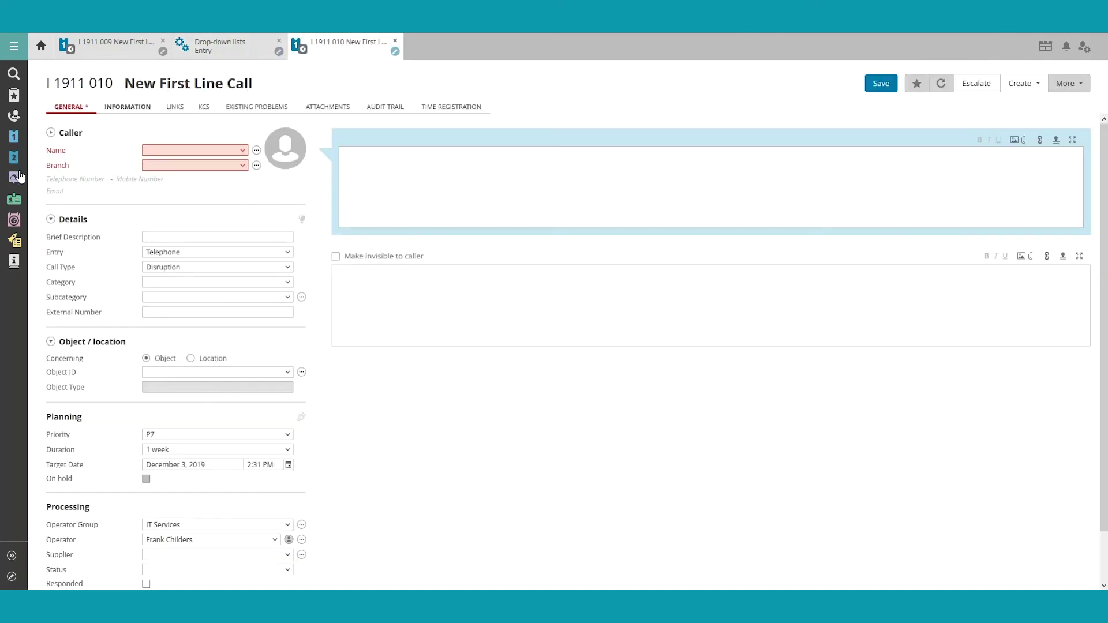